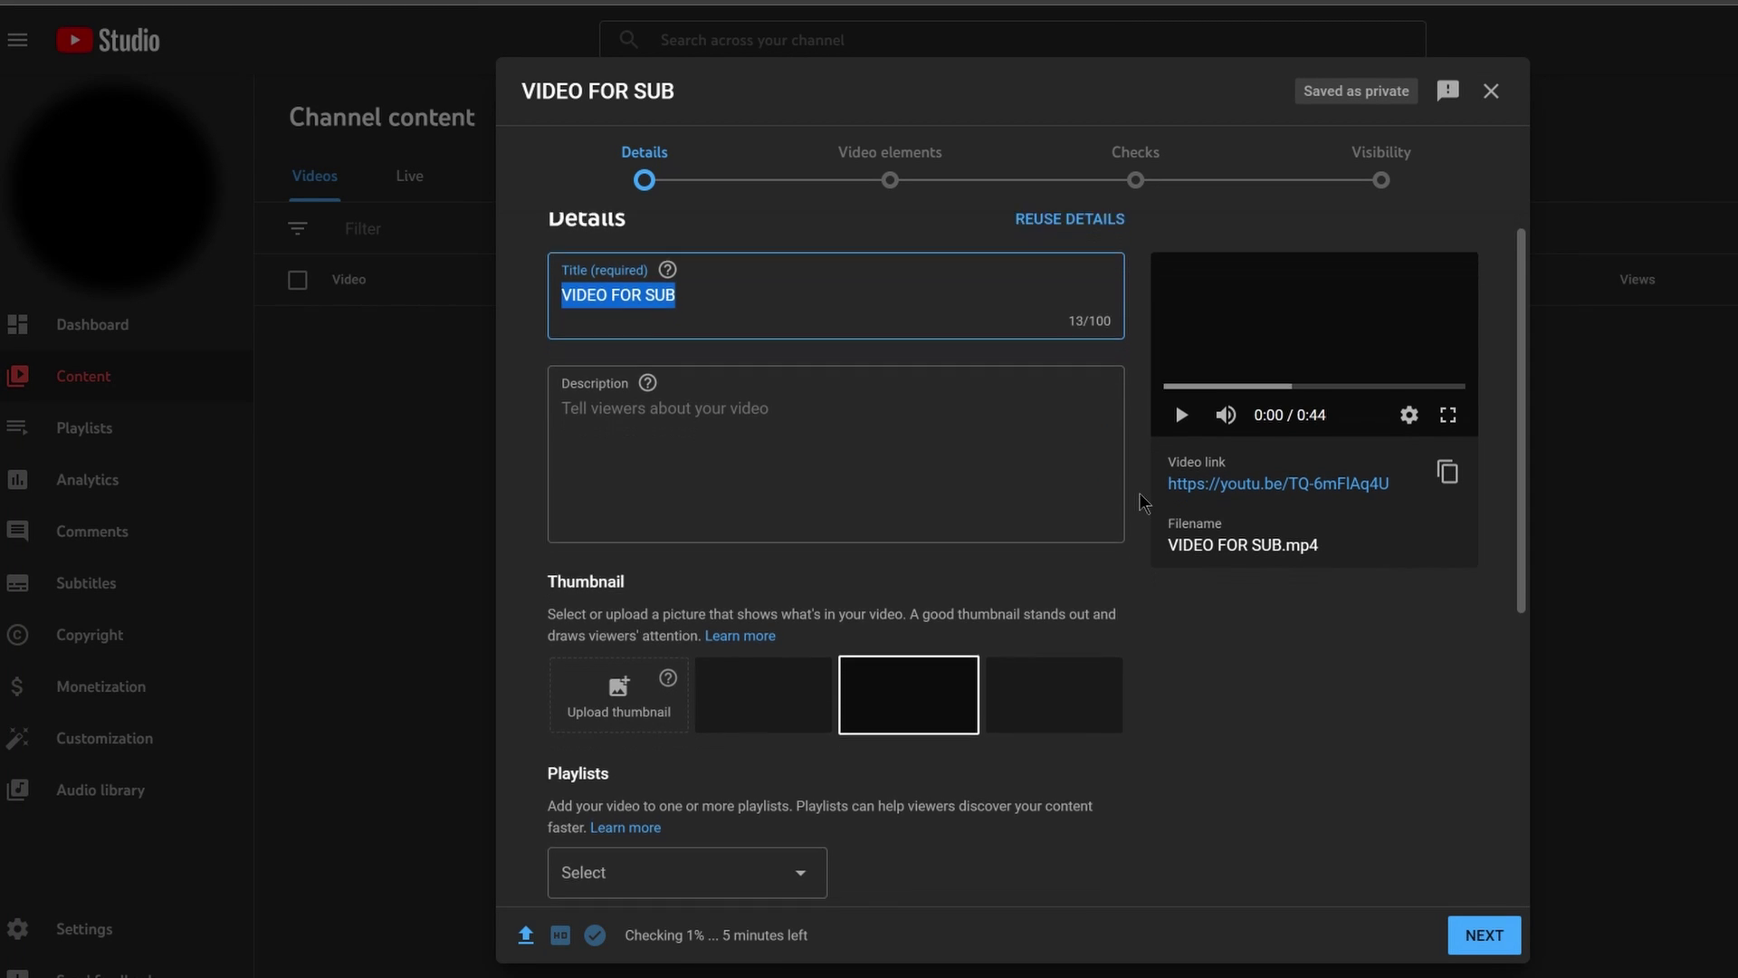
scroll(1140, 501, down, 3)
scroll(1140, 502, down, 1)
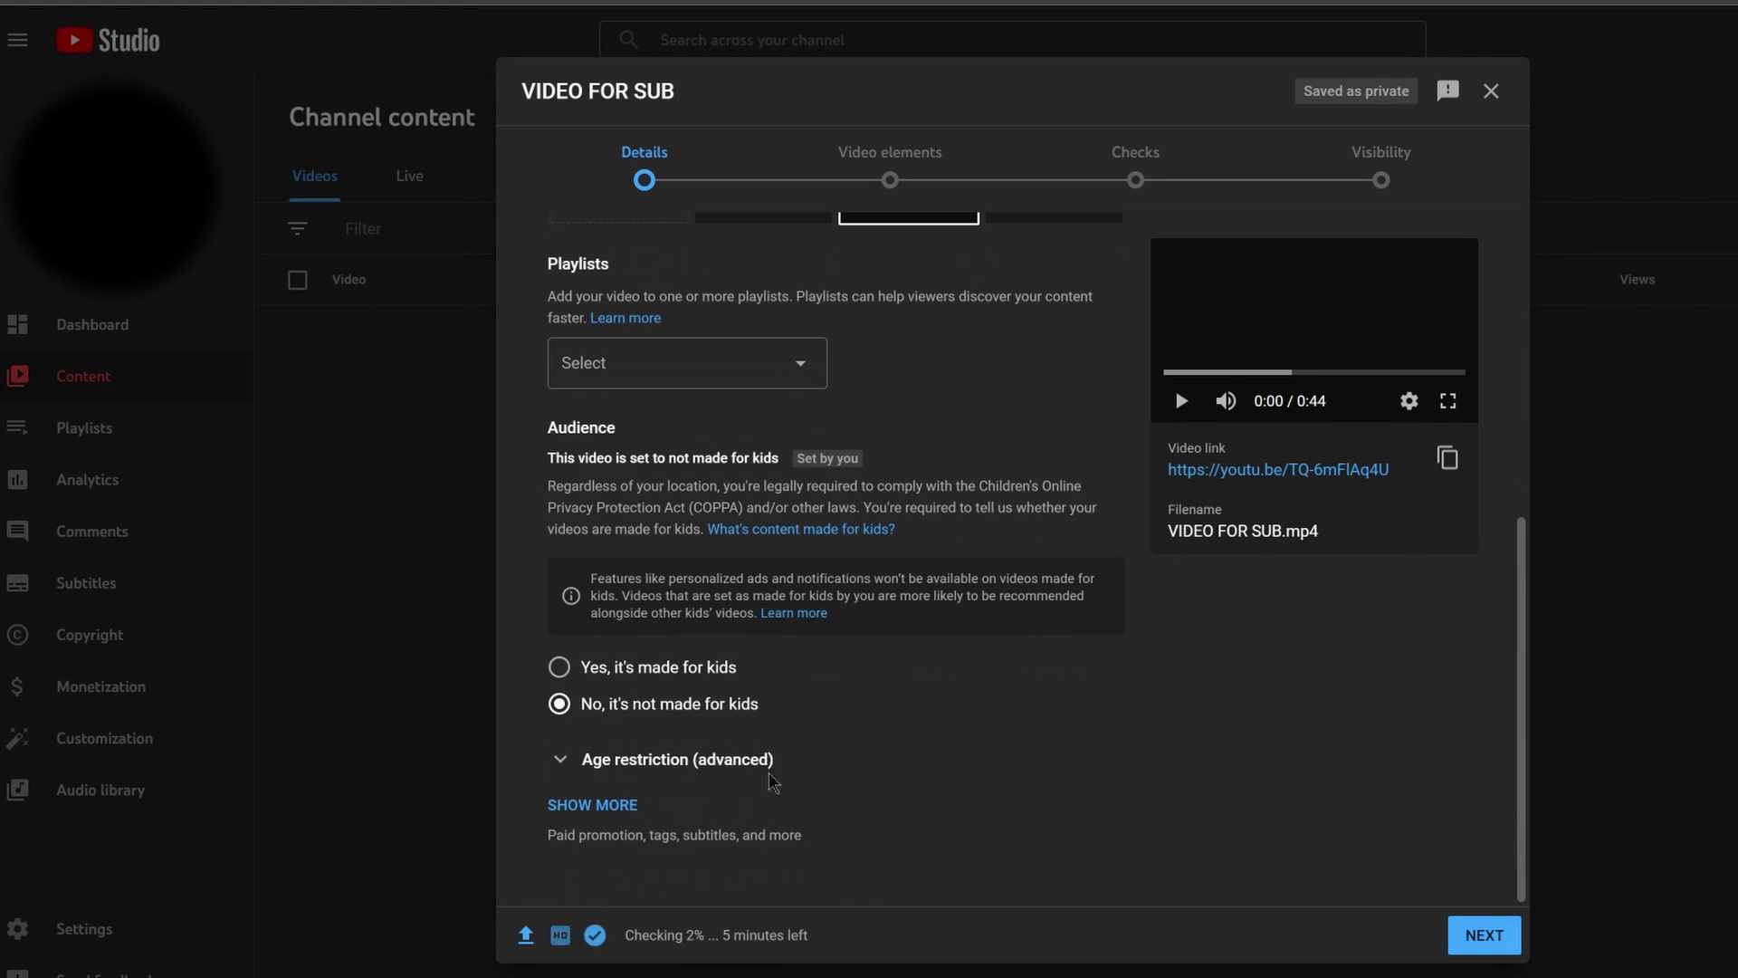
Reveal the additional Details settings and advance VIDEO FOR SUB to the video elements step.
click(626, 806)
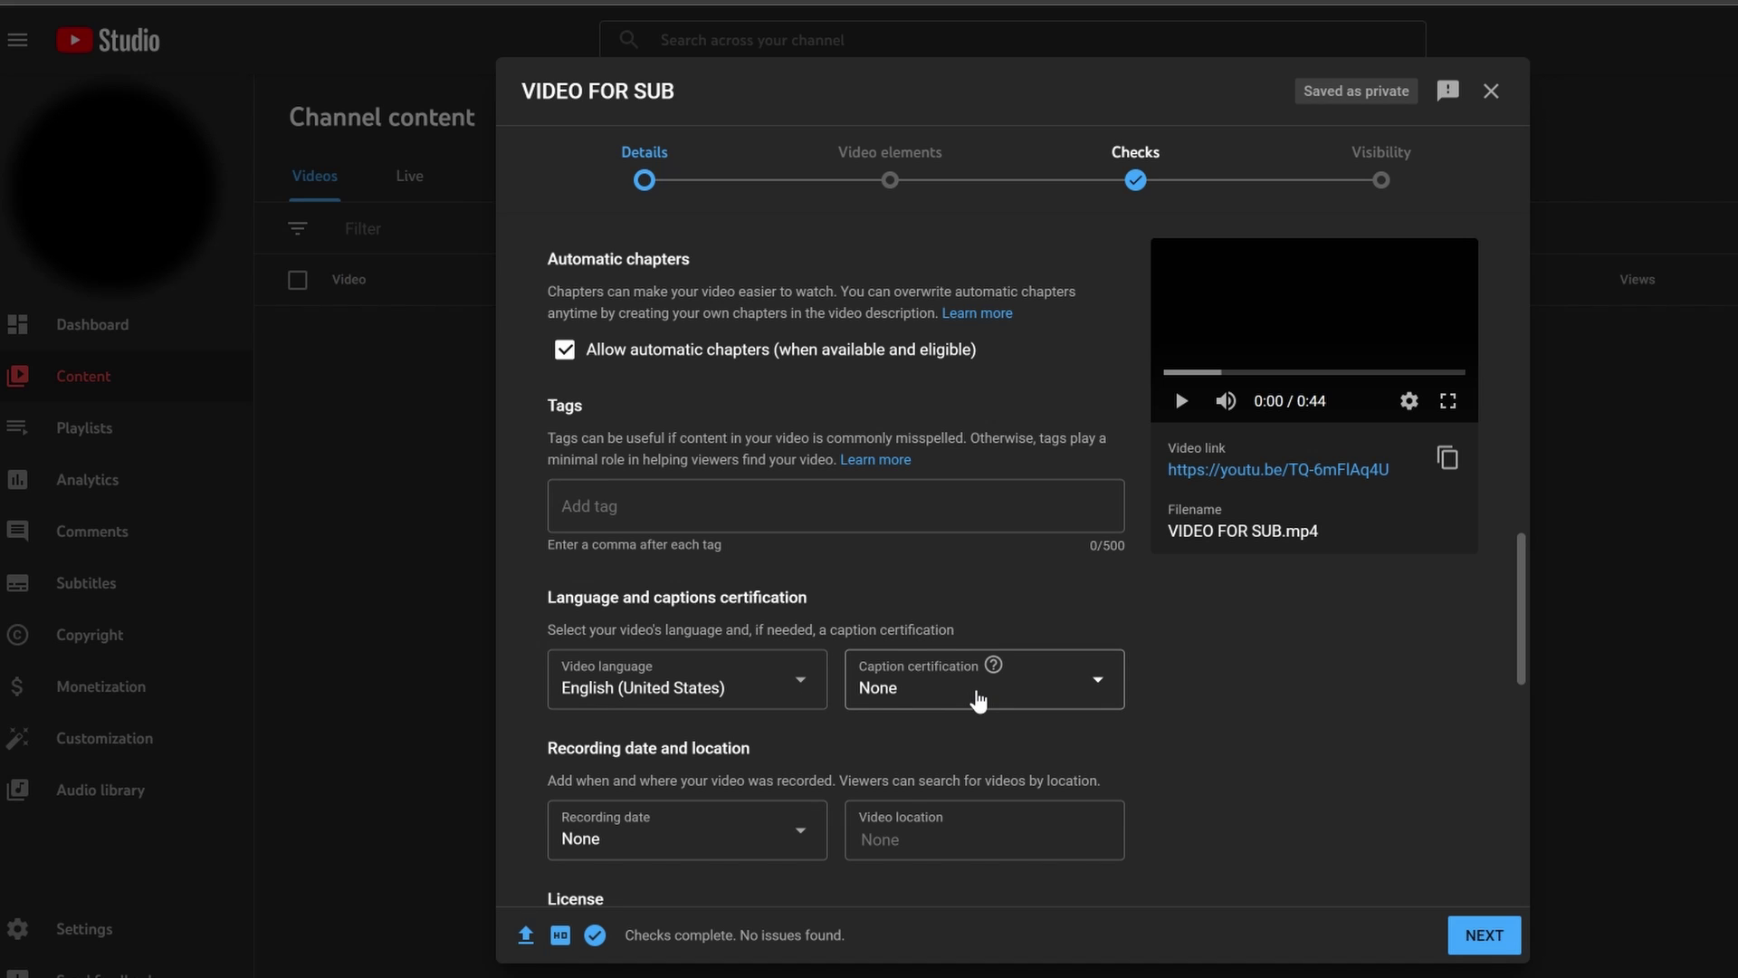
scroll(1046, 660, down, 1)
scroll(1048, 660, down, 2)
scroll(1048, 660, down, 1)
scroll(1158, 661, down, 1)
scroll(1159, 661, down, 1)
scroll(1357, 843, down, 1)
click(1480, 935)
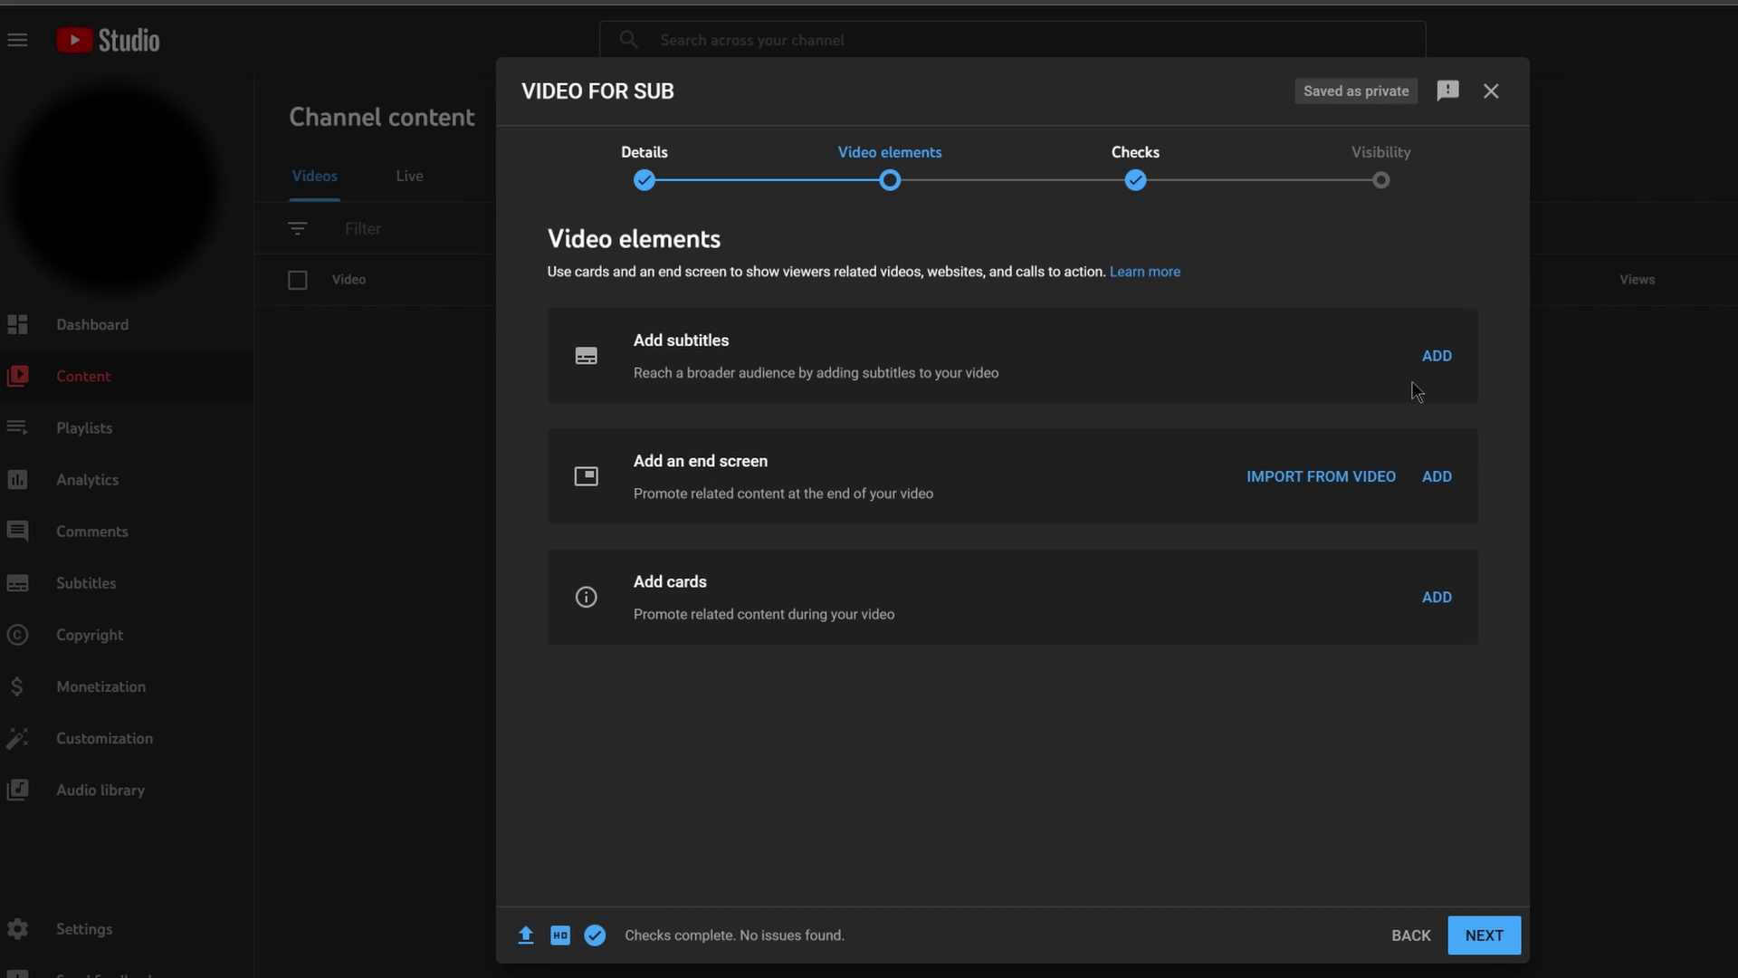
Review the English subtitle editor without adding captions, then advance to the Visibility step.
click(1437, 356)
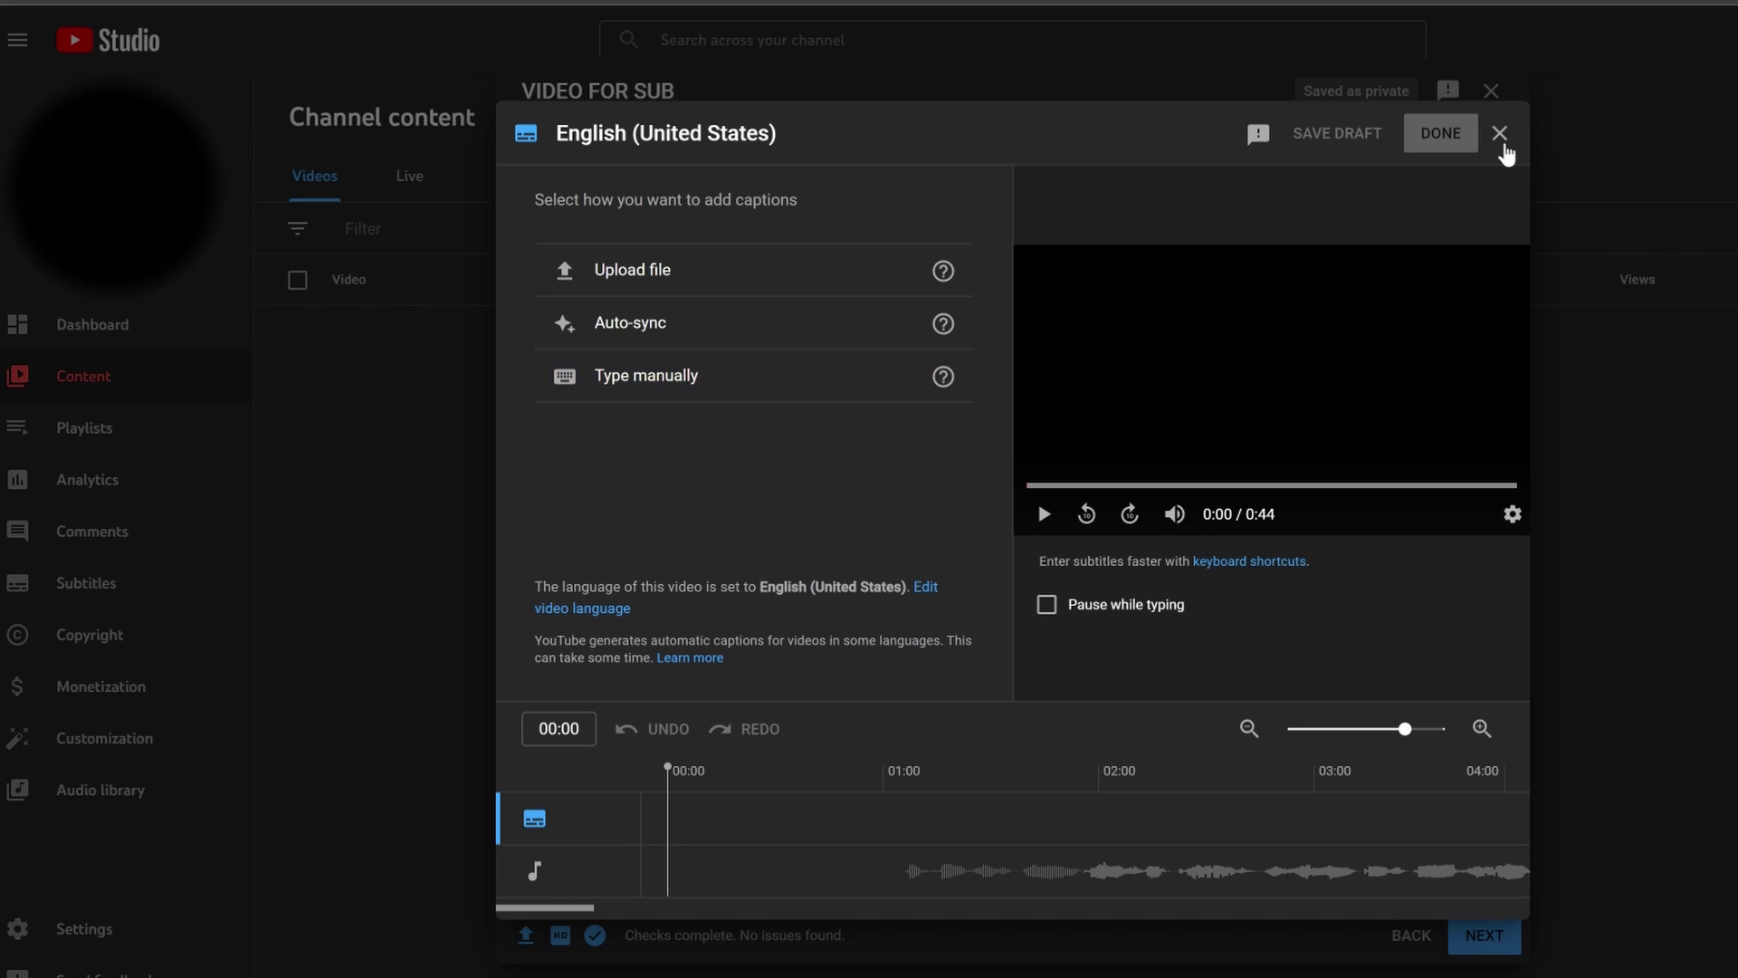
click(1499, 133)
click(1495, 936)
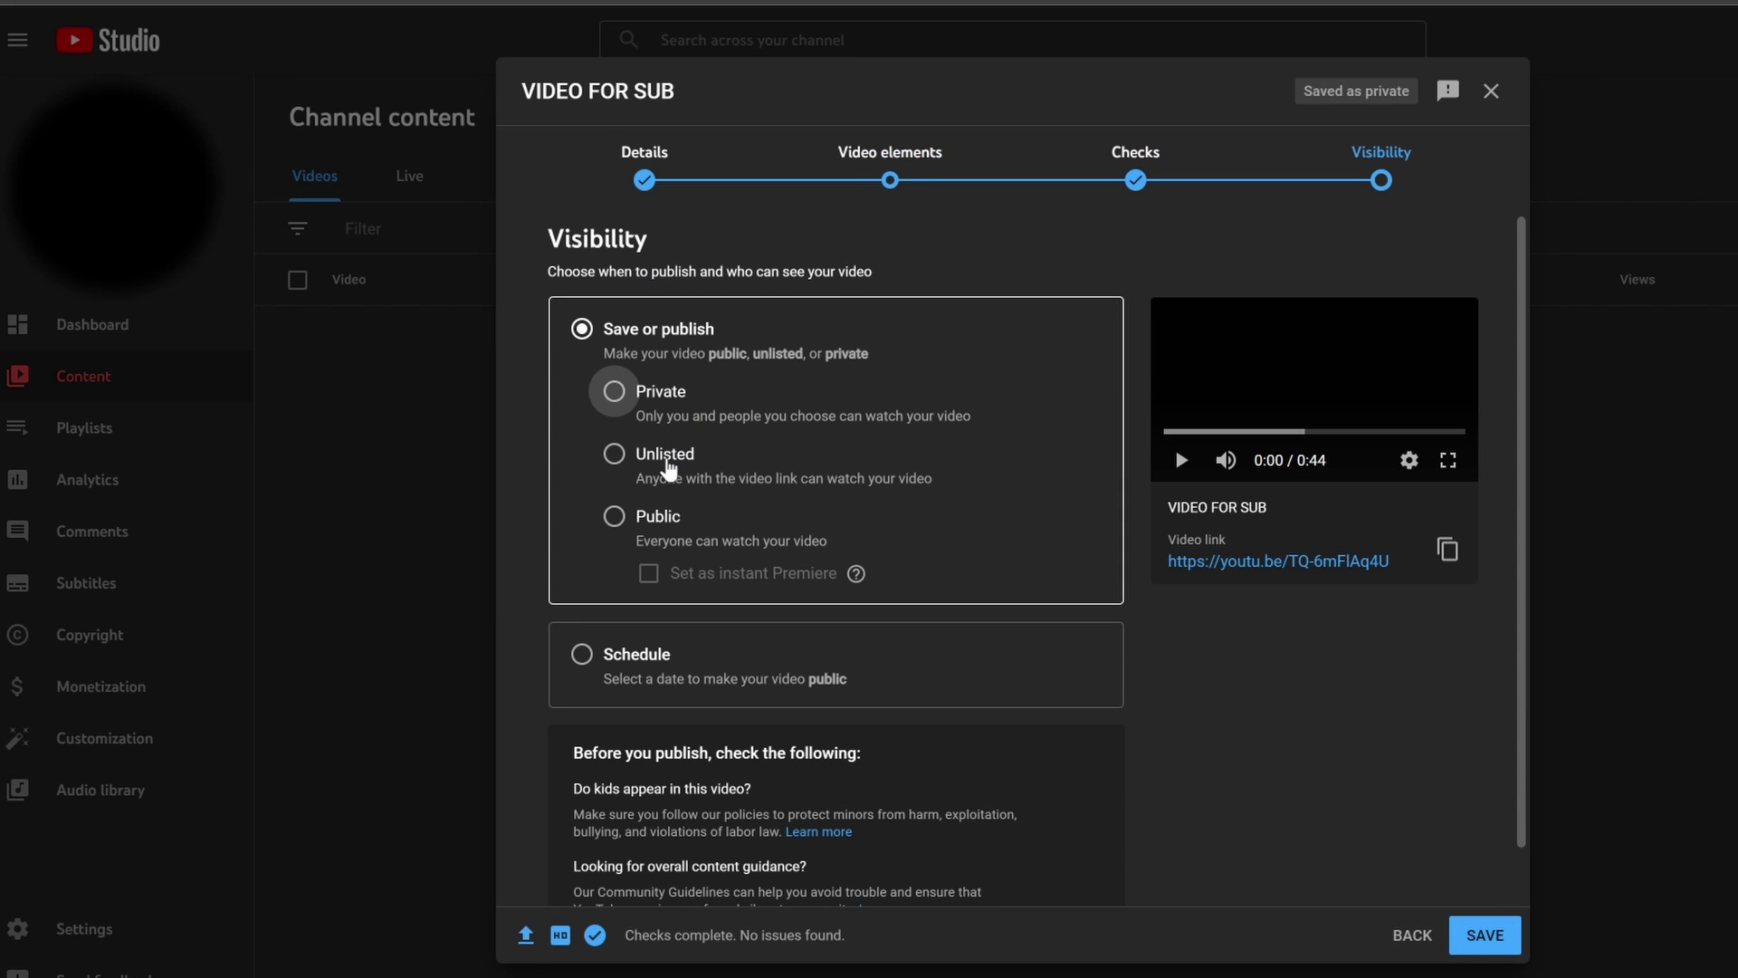
Publish VIDEO FOR SUB with Unlisted visibility.
click(664, 462)
click(1484, 936)
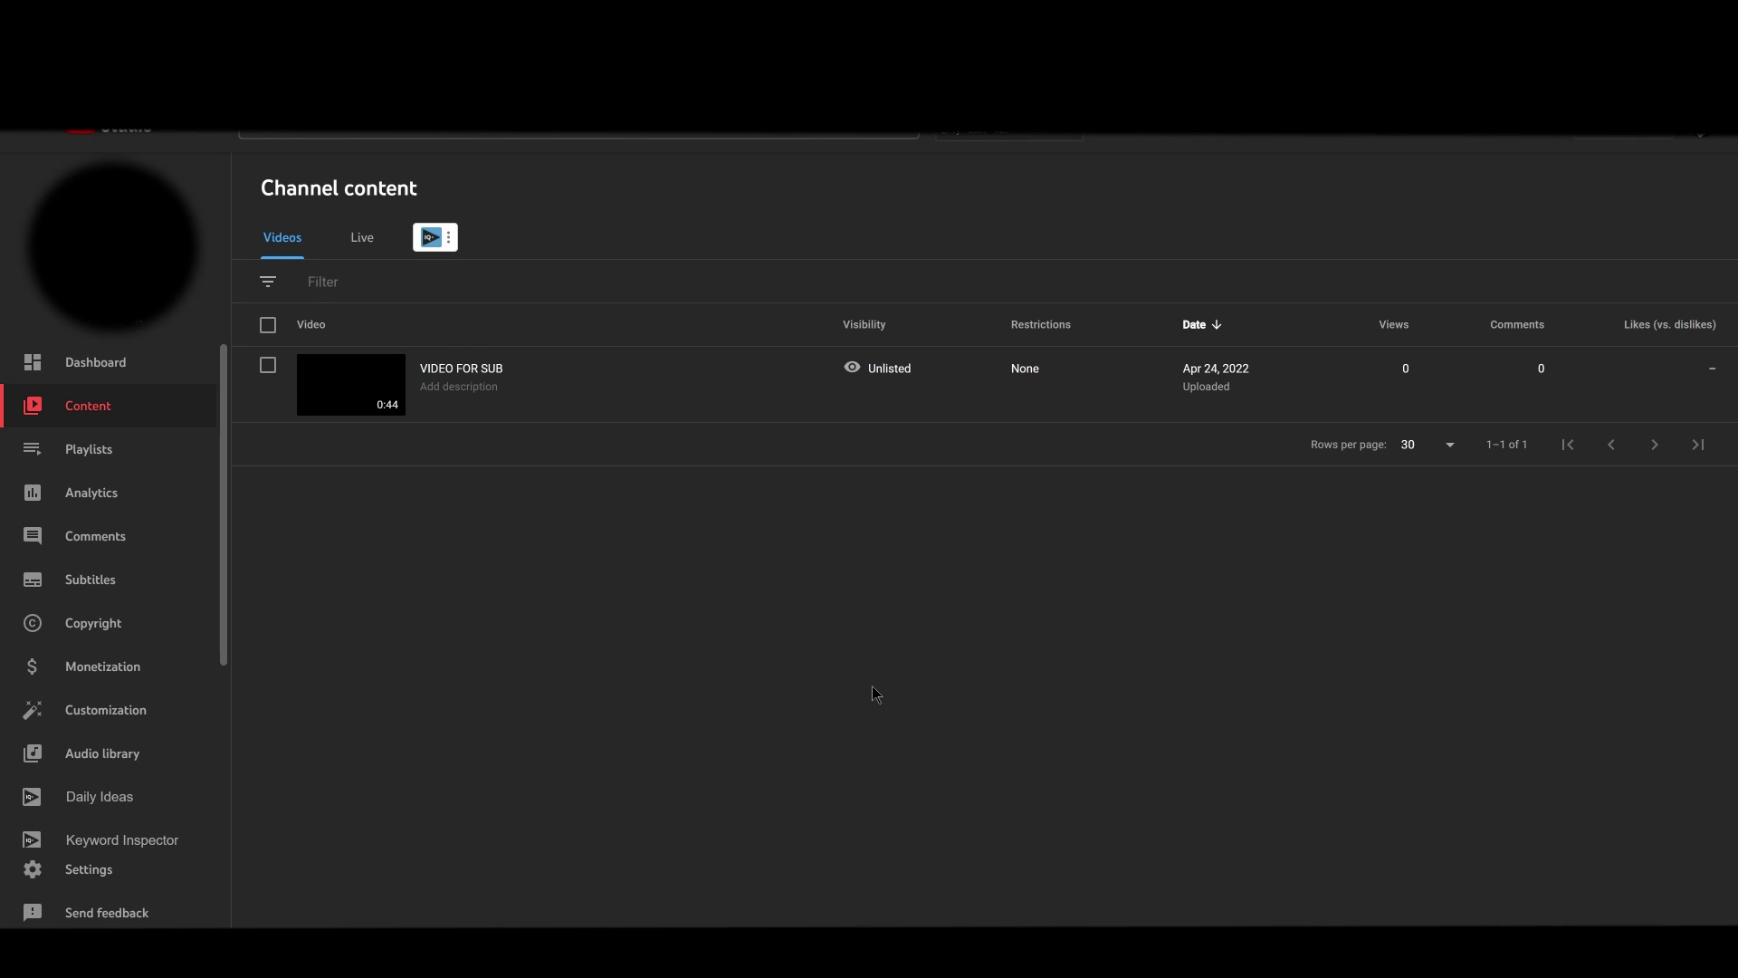
Download the English (Automatic) captions of VIDEO FOR SUB as an .srt file from Subtitles.
click(157, 587)
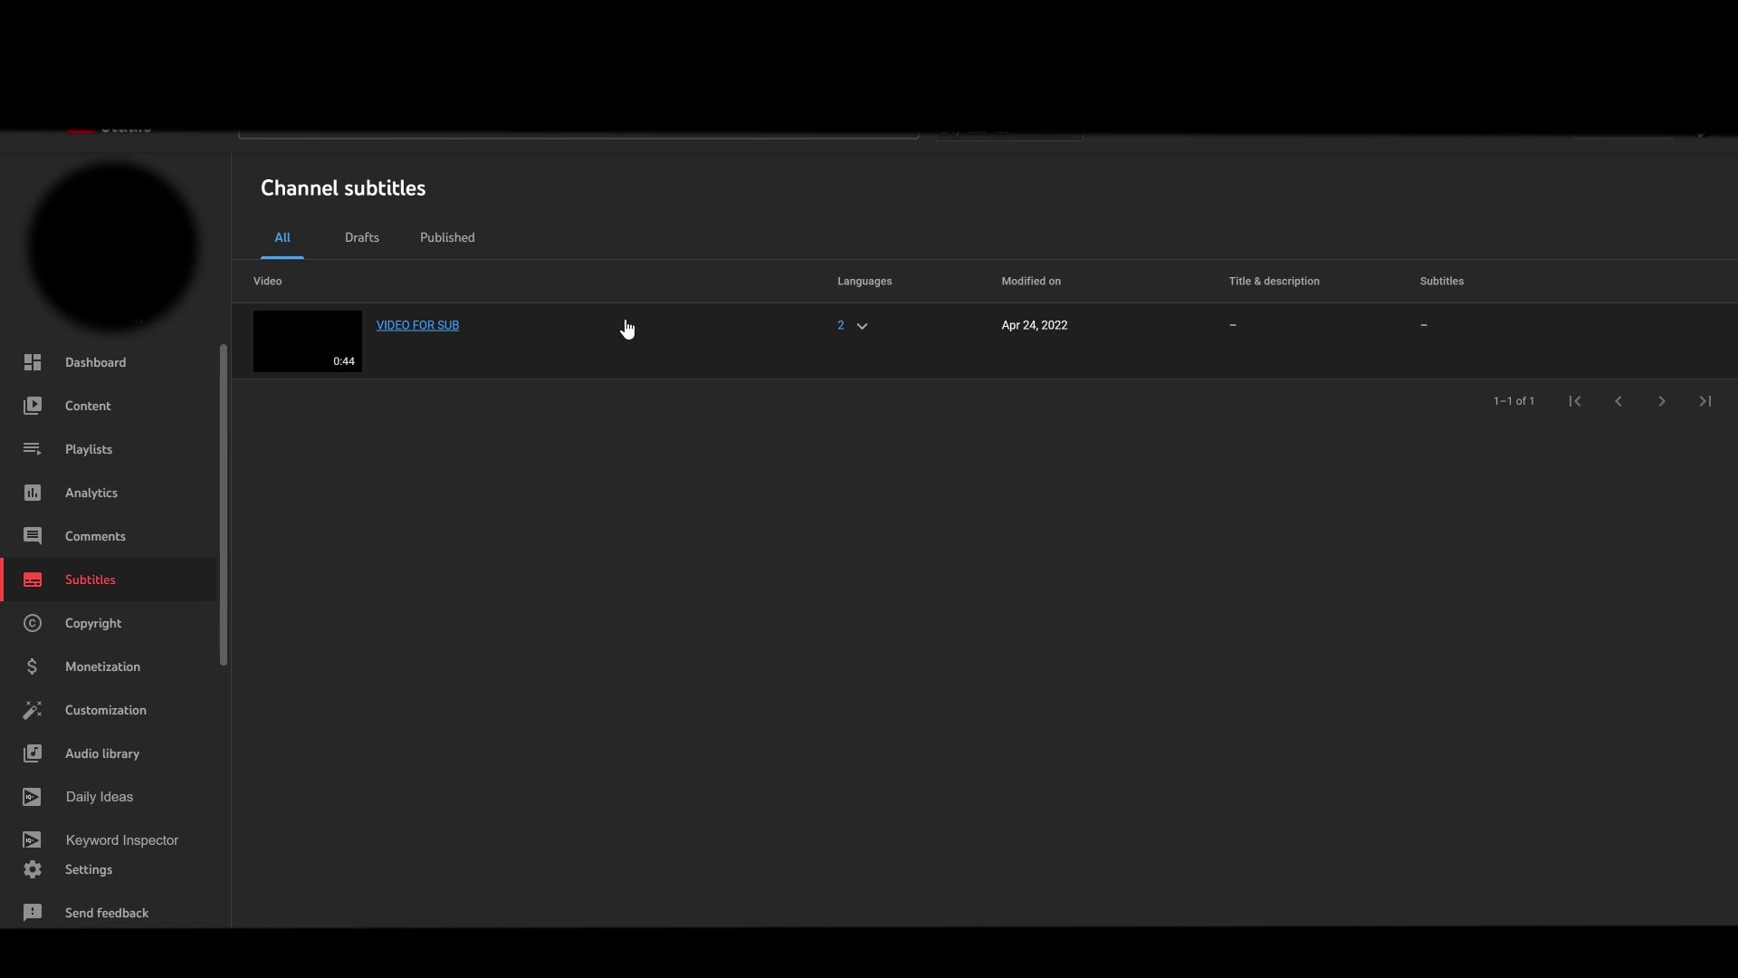
click(861, 328)
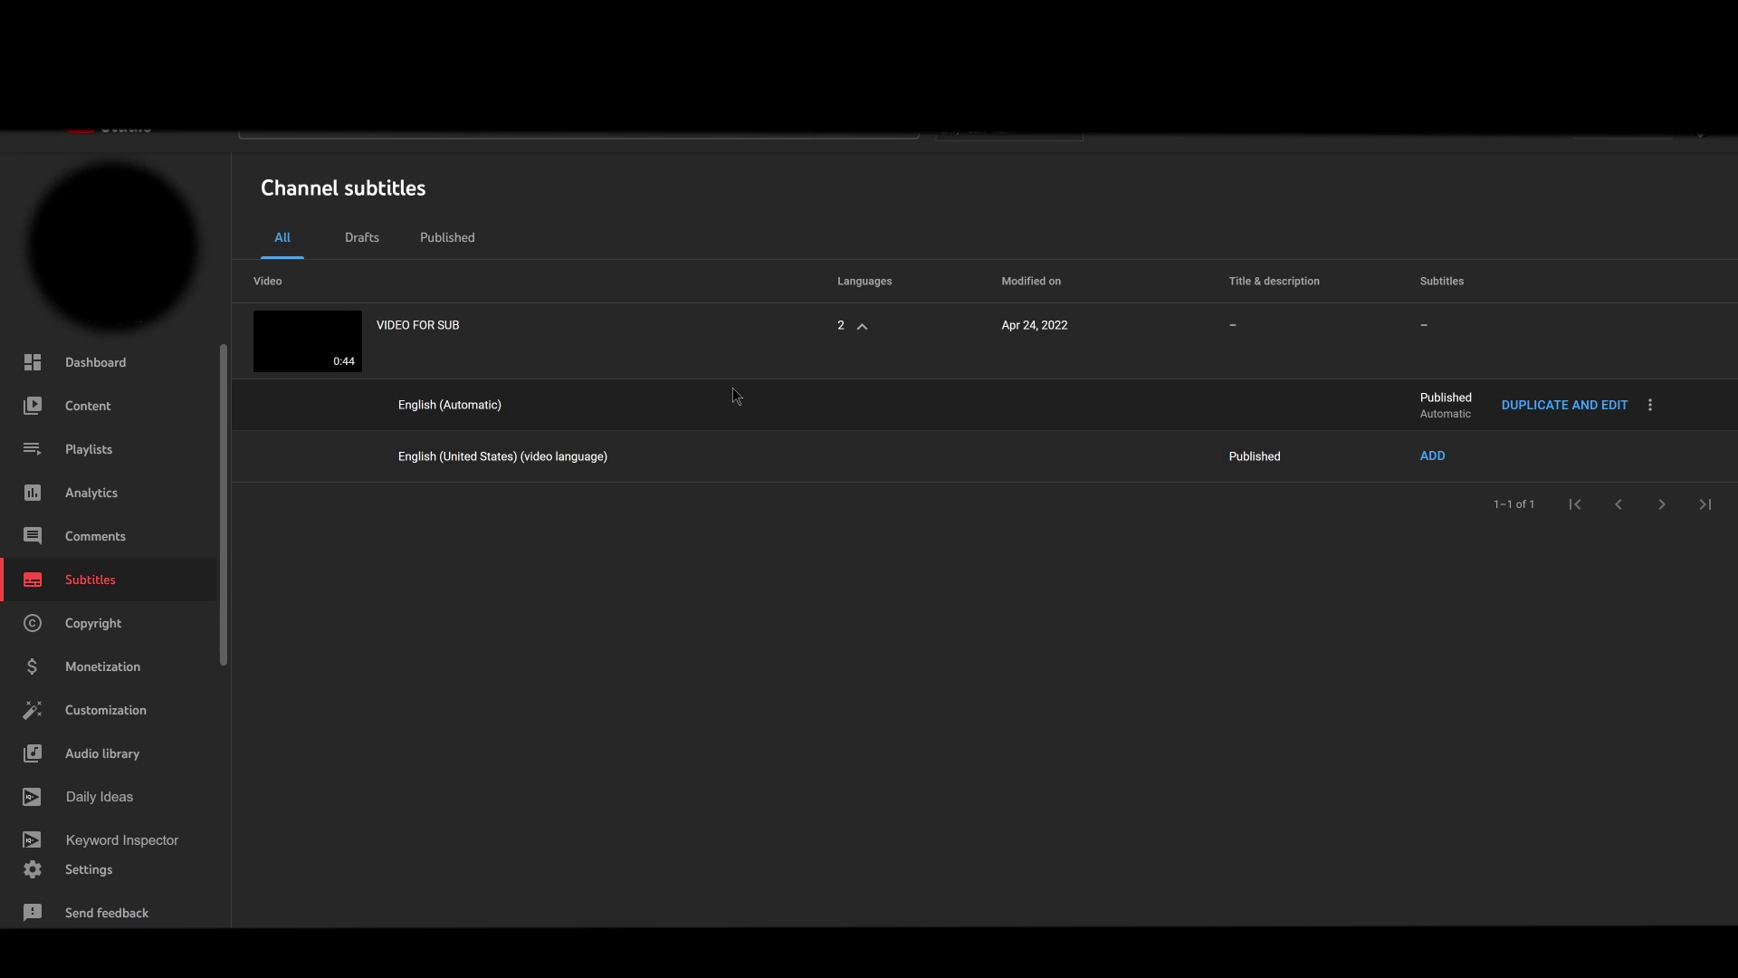
mouse_move(983, 406)
click(1655, 412)
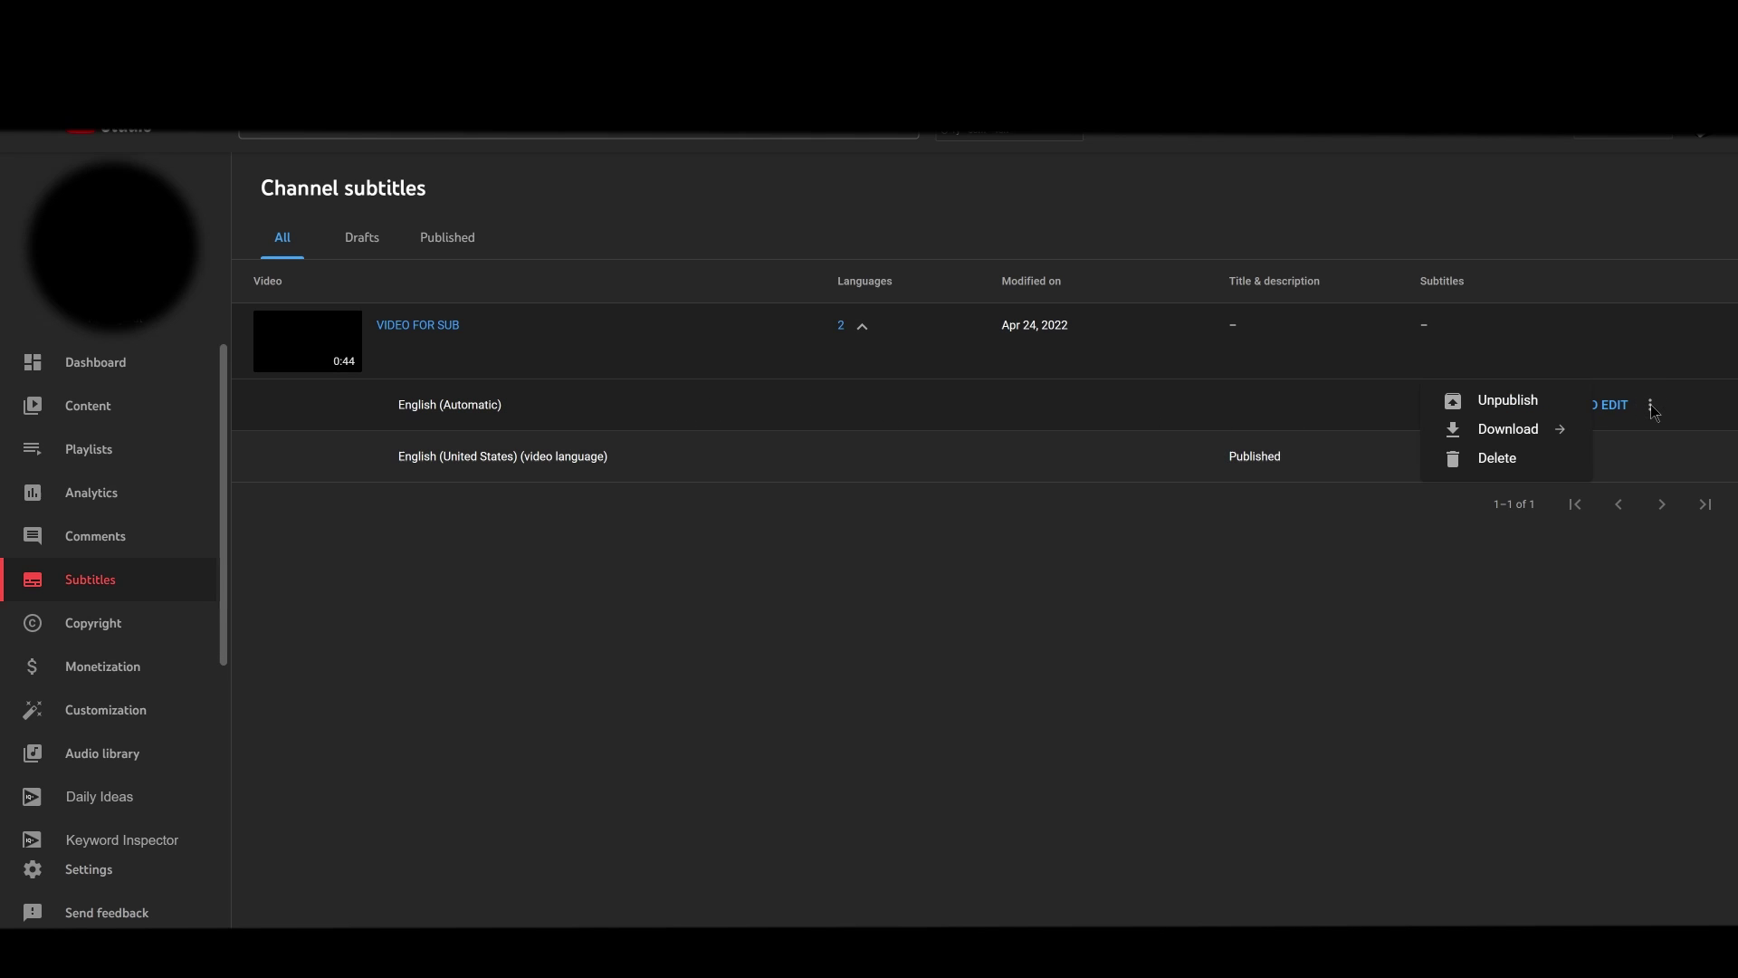
click(1538, 440)
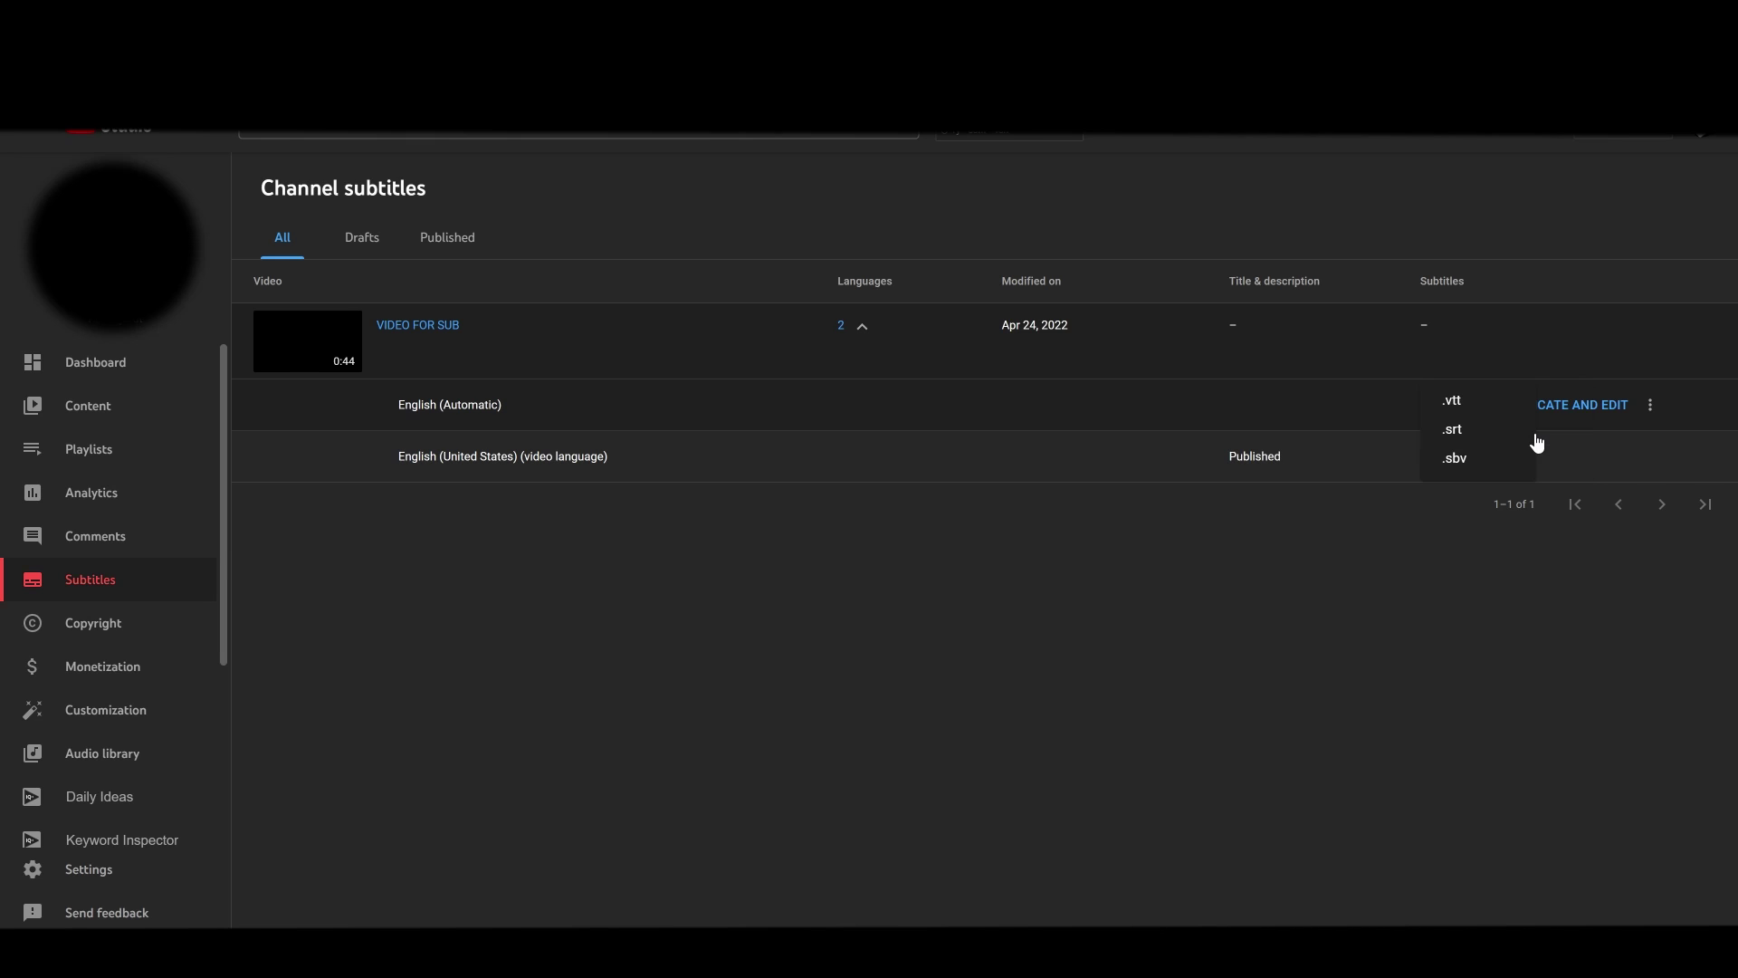
click(1453, 429)
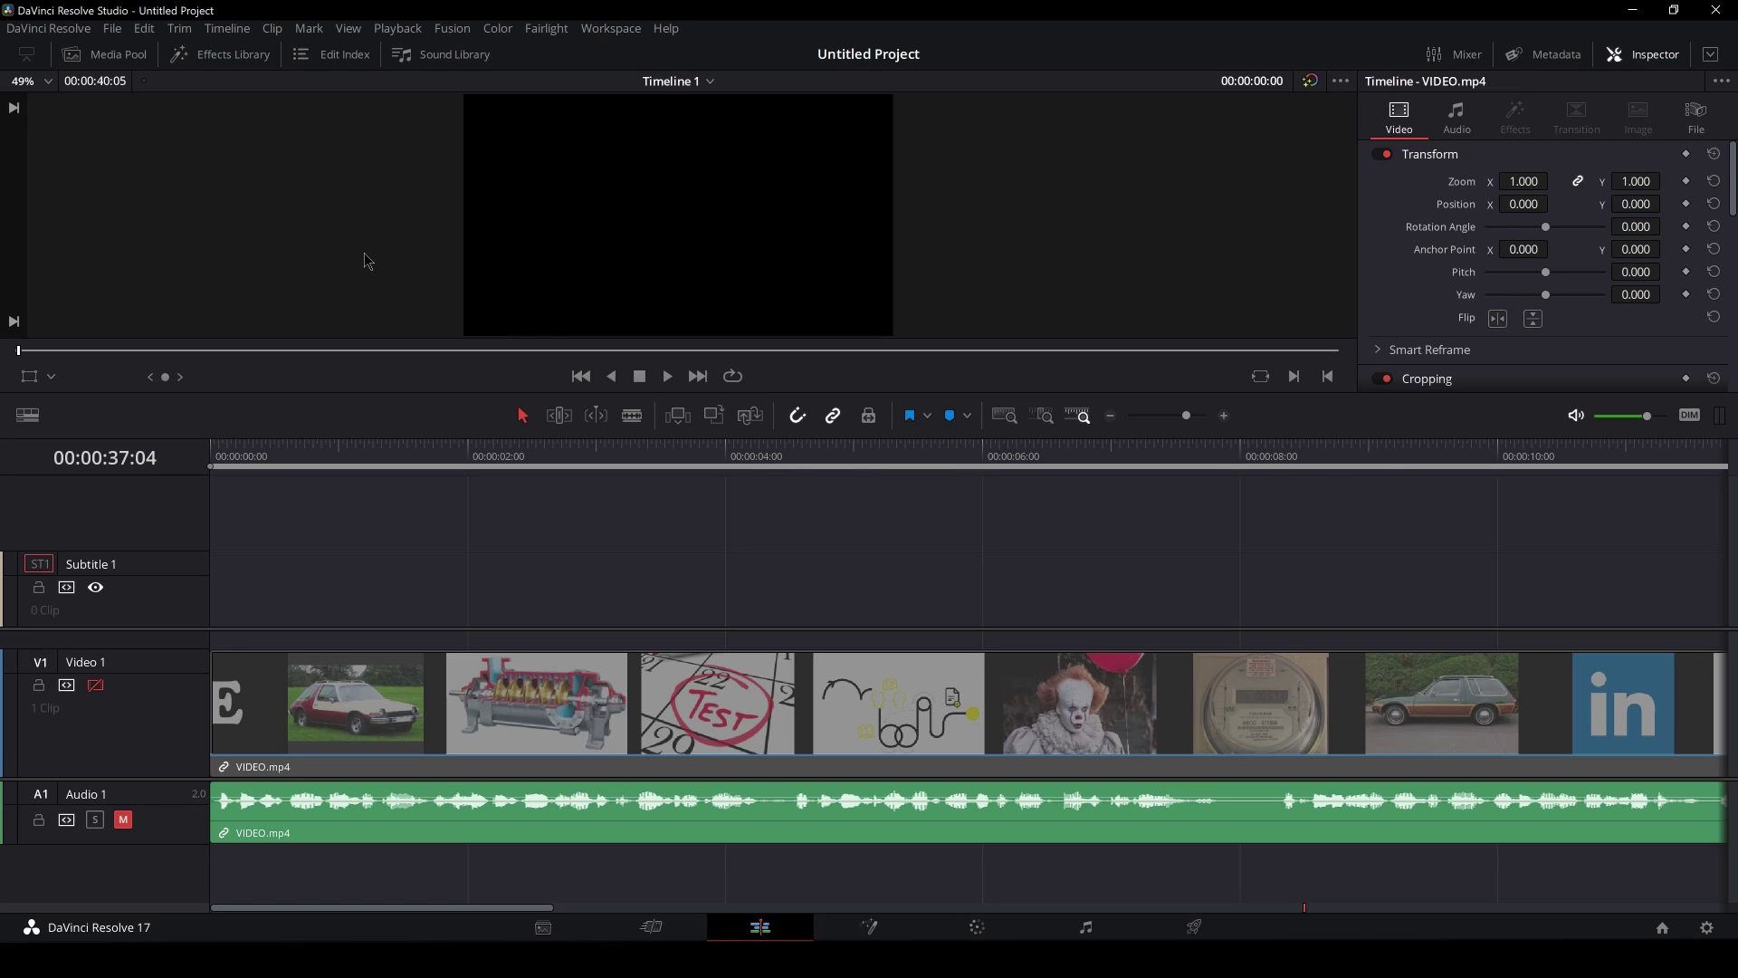
Drag captions (1).srt from the Media Pool onto Subtitle 1 at the timeline start.
click(109, 54)
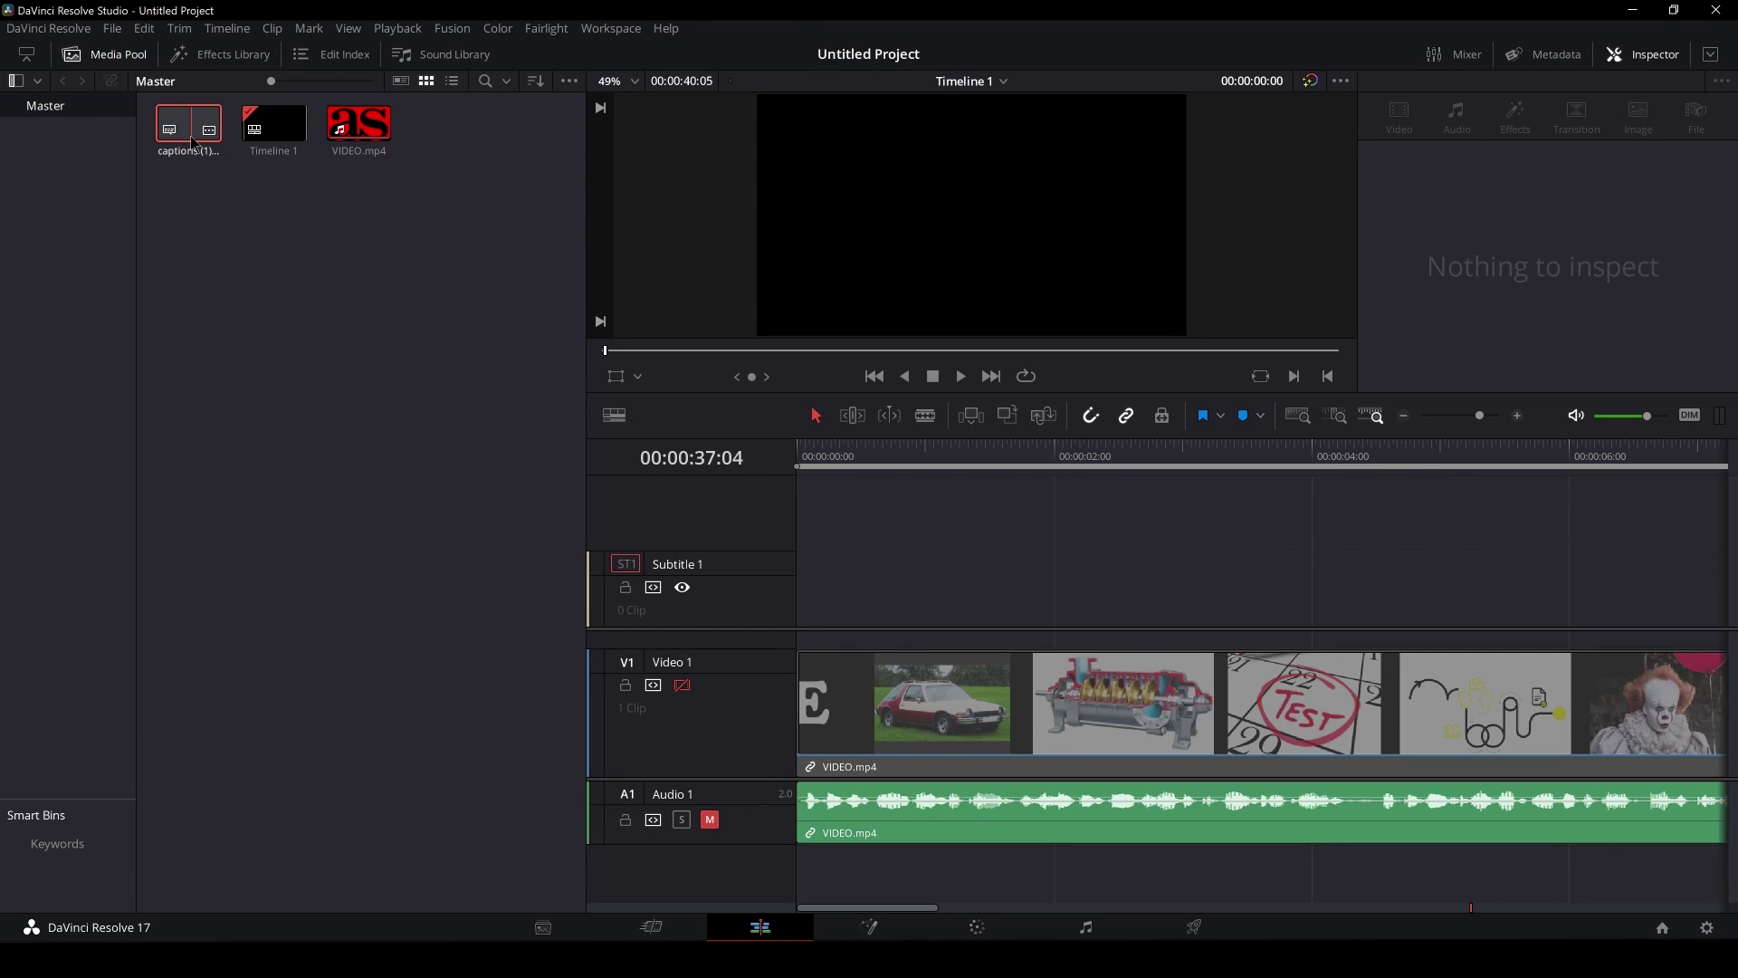
drag(197, 144, 928, 607)
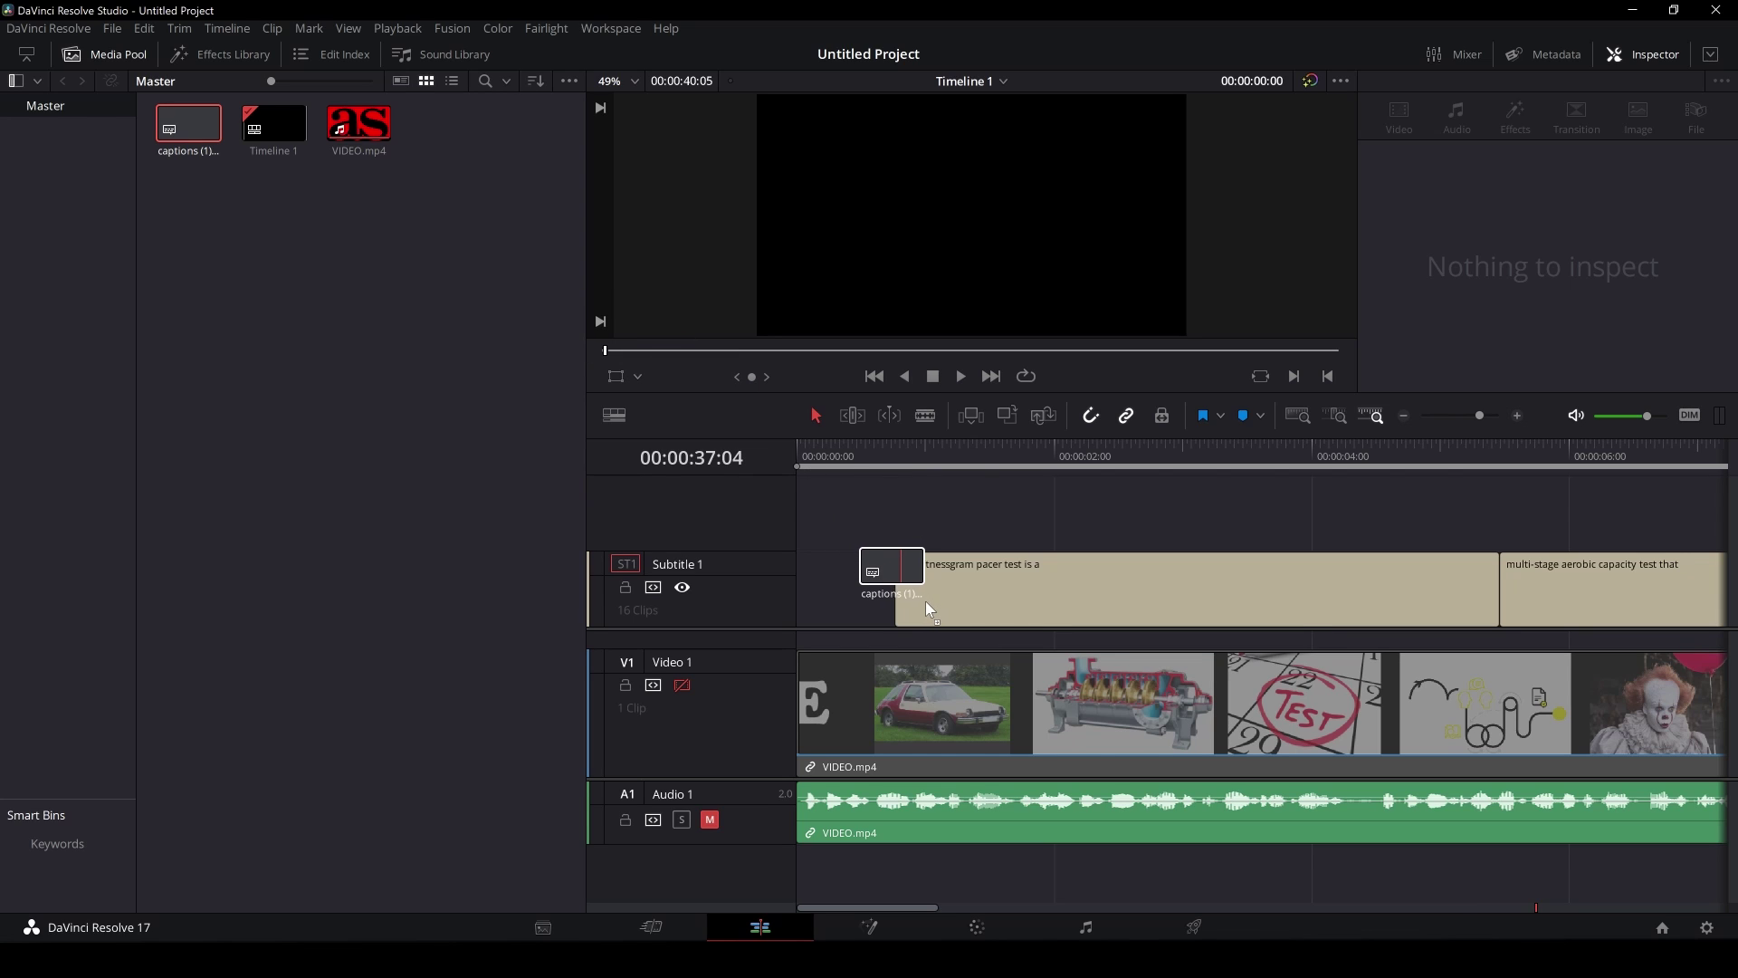
drag(923, 602, 919, 602)
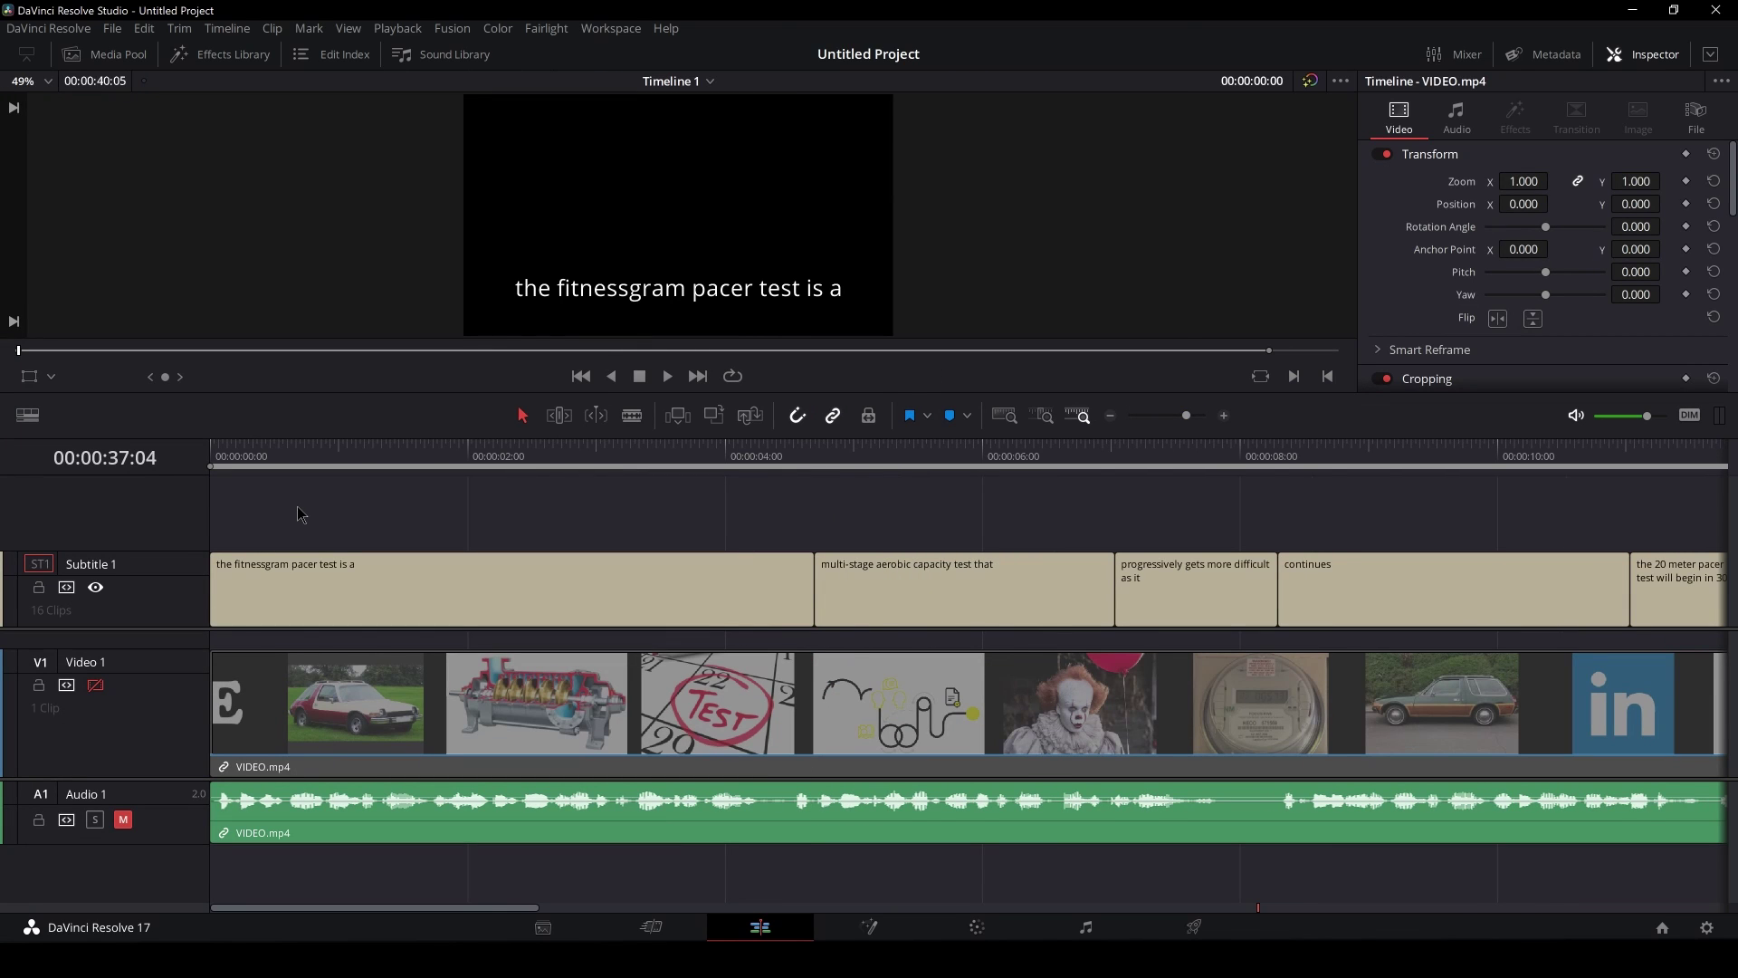